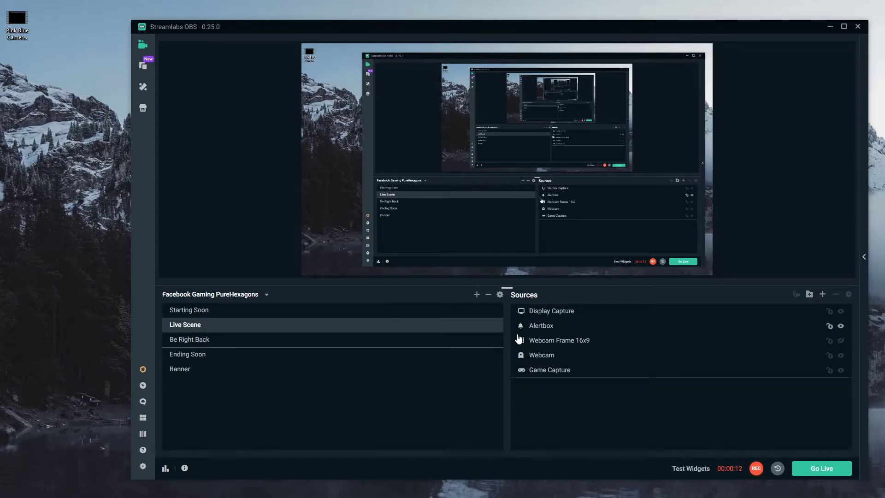
- Pick Media Source as the new source type and enter the name 'Camera Overlay'
left_click(823, 296)
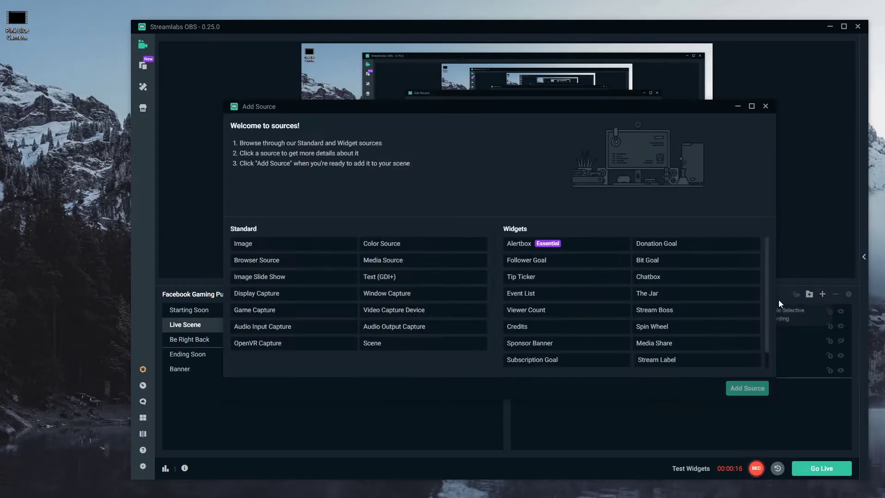
left_click(400, 270)
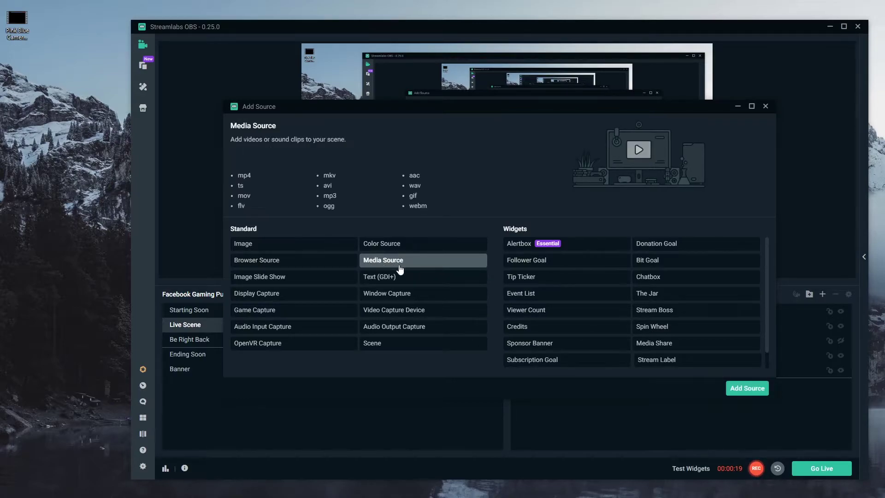
left_click(747, 389)
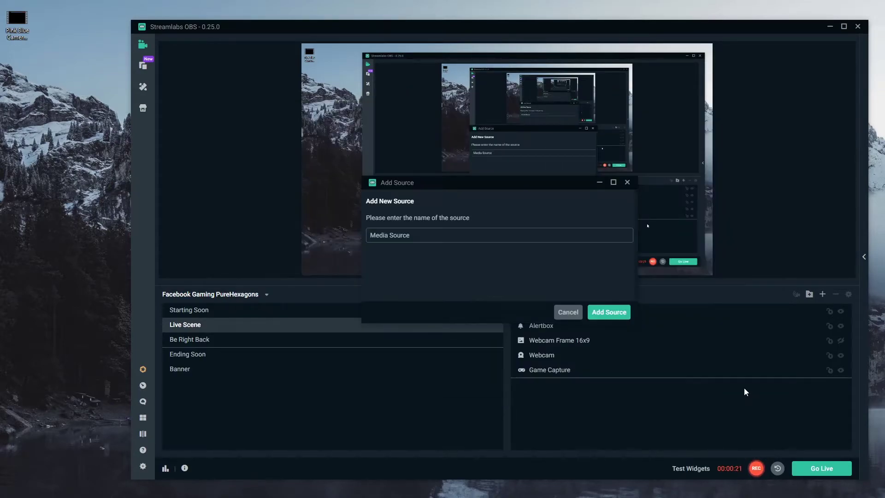
triple_click(406, 237)
type("Camera Overlay")
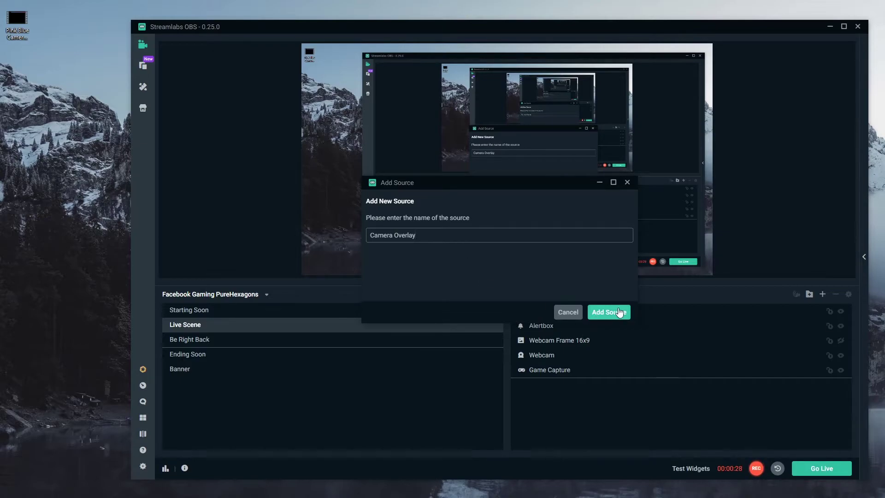
- Create the Camera Overlay source with the Pink Blue Camera Overlay video as its file
left_click(619, 313)
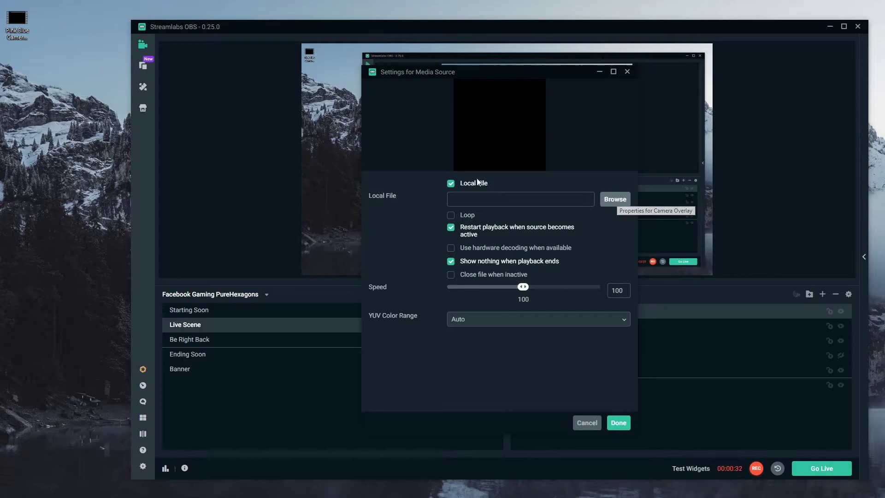
left_click(607, 202)
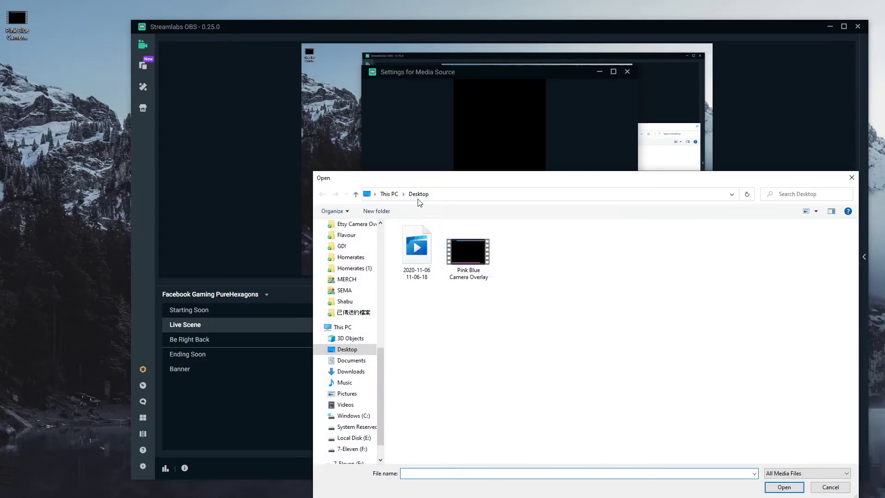
double_click(462, 260)
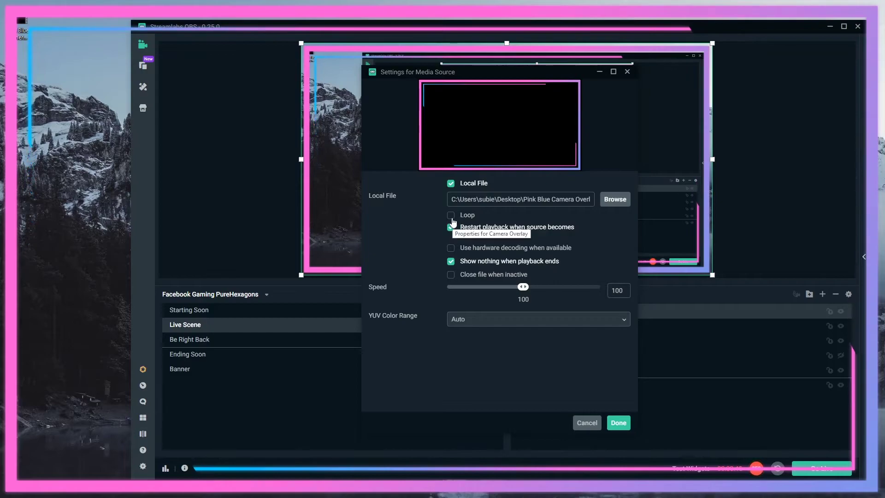
- Enable looping, set playback speed to 100, and confirm the Camera Overlay media settings
left_click(451, 215)
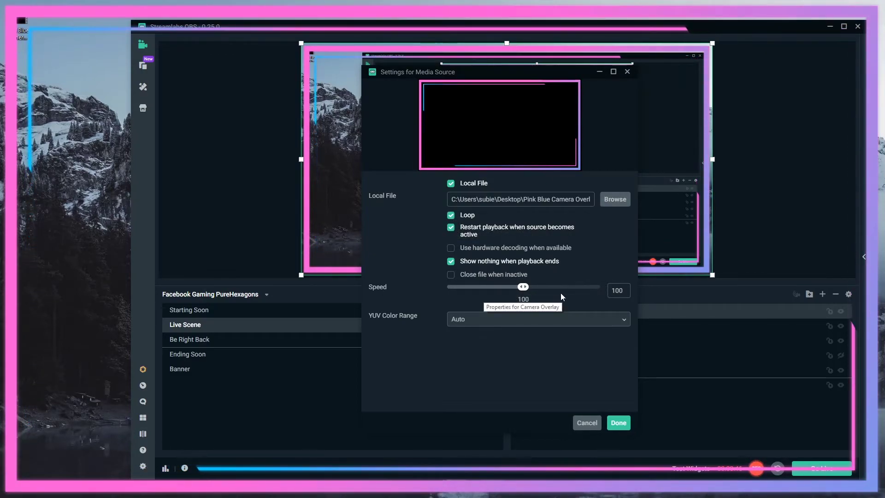
mouse_move(524, 288)
left_mouse_down()
mouse_move(599, 287)
mouse_move(526, 286)
left_mouse_up()
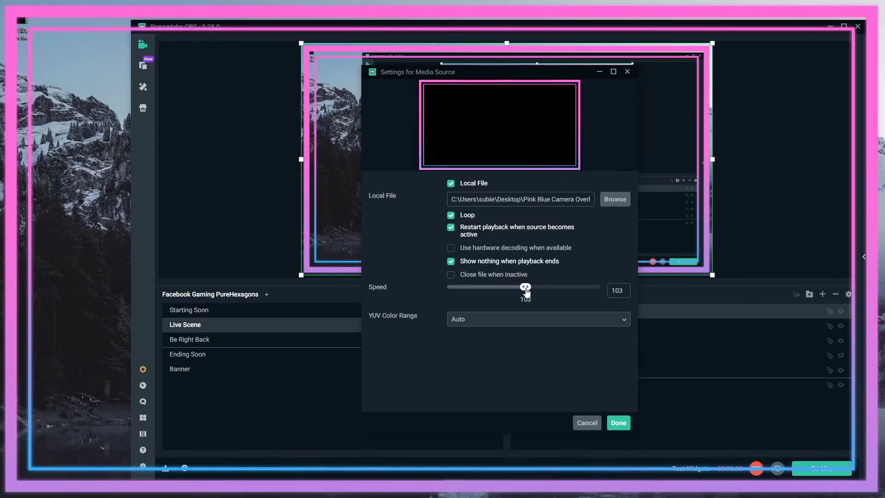
double_click(617, 291)
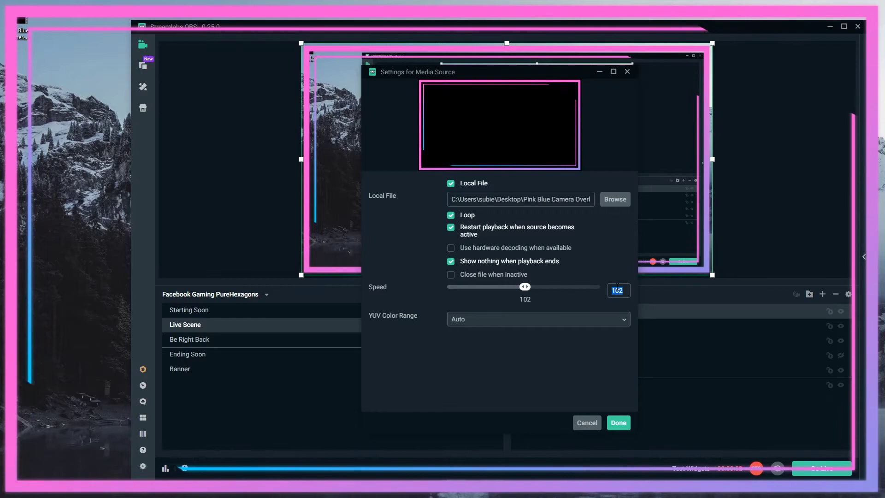
type("100")
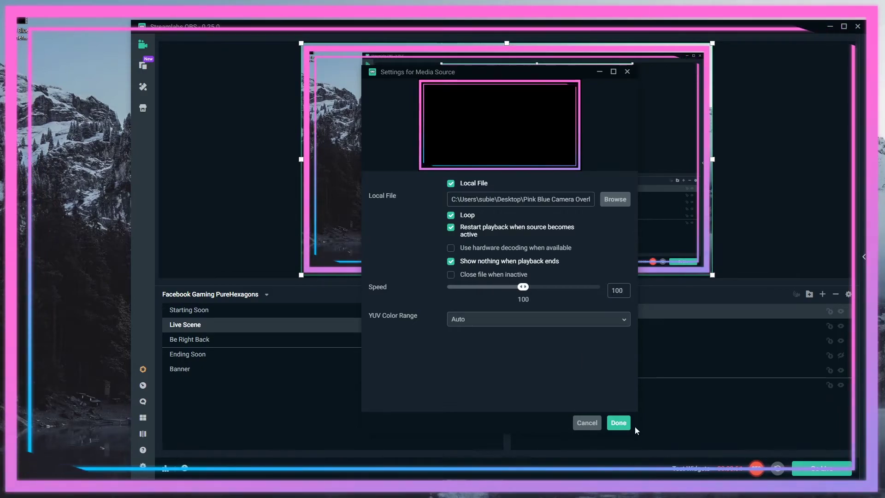
left_click(619, 422)
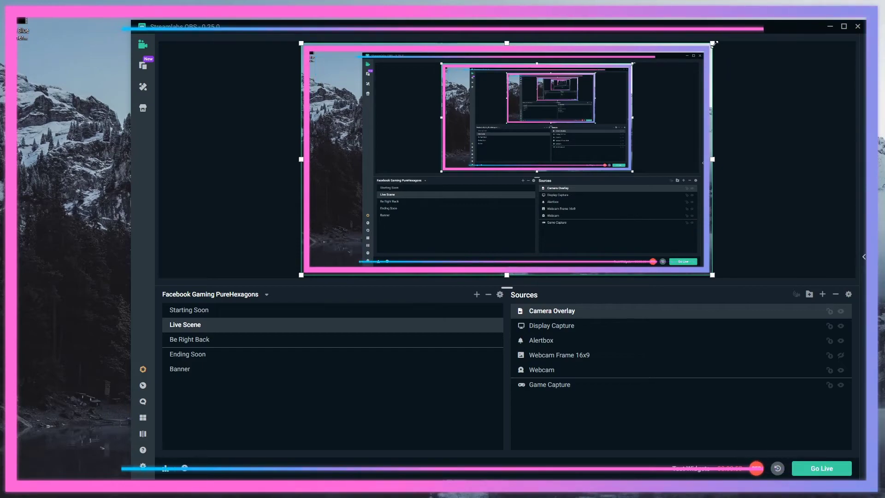
- Scale the Camera Overlay down and fit it over the lower-right webcam area
mouse_move(712, 46)
left_mouse_down()
mouse_move(504, 190)
mouse_move(418, 174)
mouse_move(425, 181)
mouse_move(409, 189)
mouse_move(414, 181)
left_mouse_up()
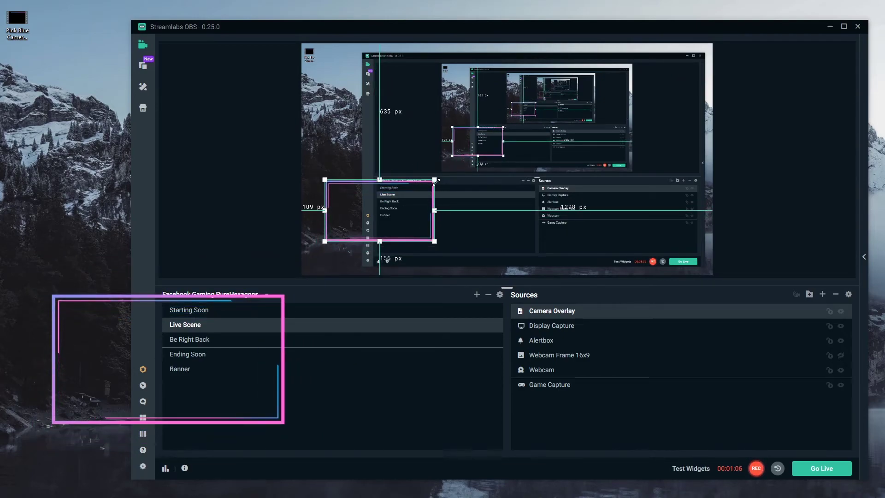
mouse_move(435, 181)
left_mouse_down()
mouse_move(452, 186)
mouse_move(450, 172)
mouse_move(470, 185)
mouse_move(684, 182)
left_mouse_up()
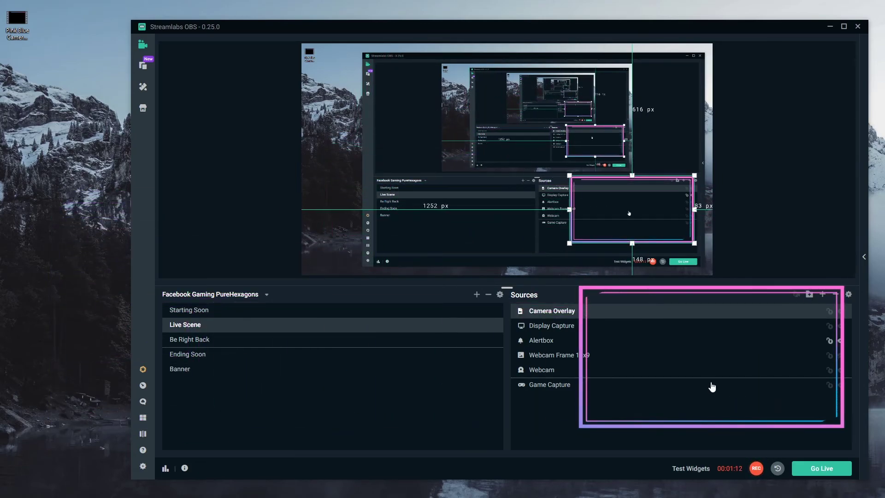